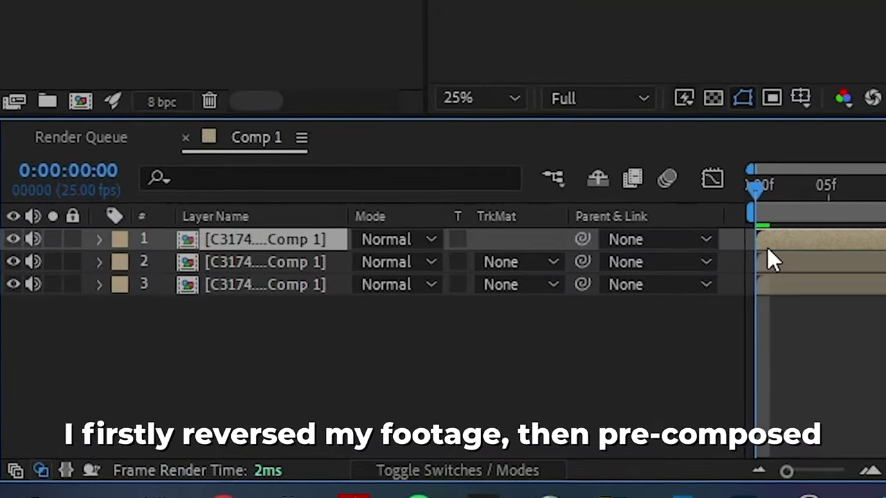
Rename the top three layers to Logo Spin Layer, Clean Plate and The Original.
text(Logo Spin Layer)
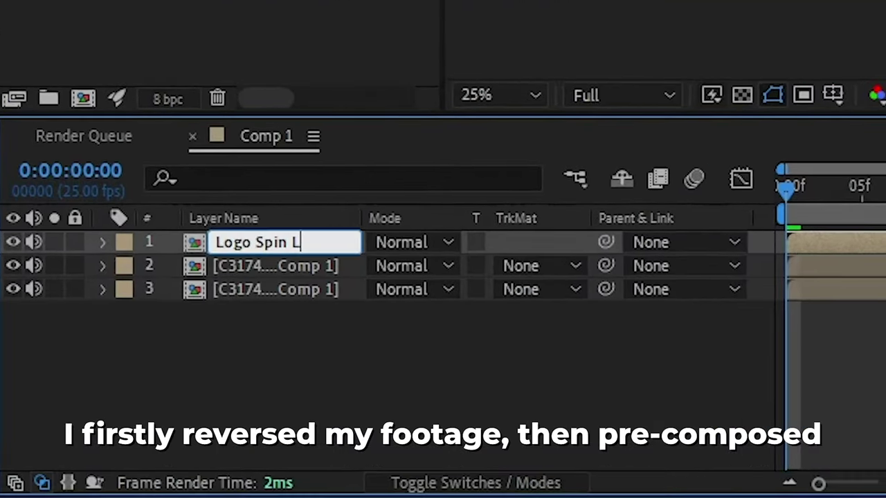
click(269, 260)
key(Return)
text(Clean Plate)
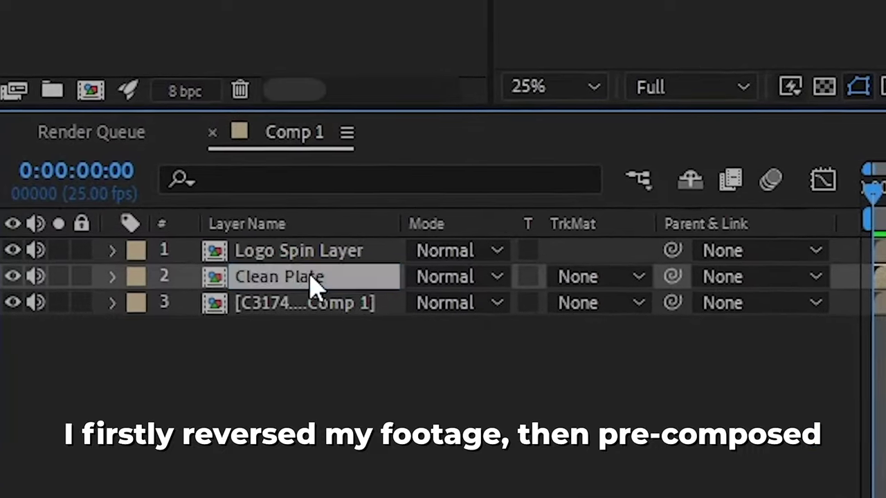
key(Return)
click(304, 303)
key(Return)
text(The Original)
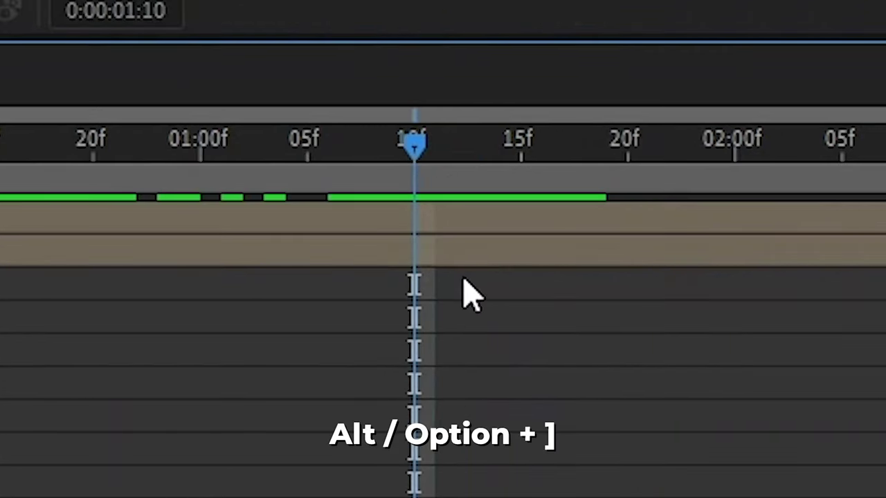
Track Mask 1 forward through the clip with position, scale and rotation.
click(471, 256)
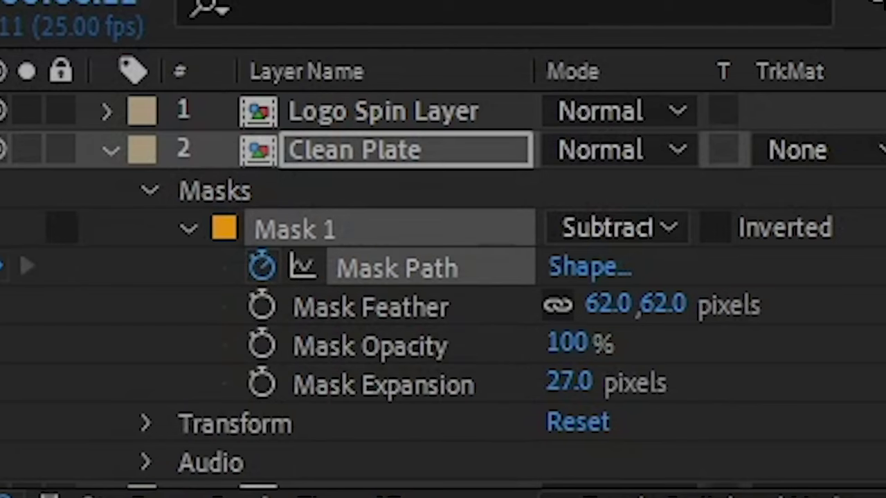
right_click(432, 204)
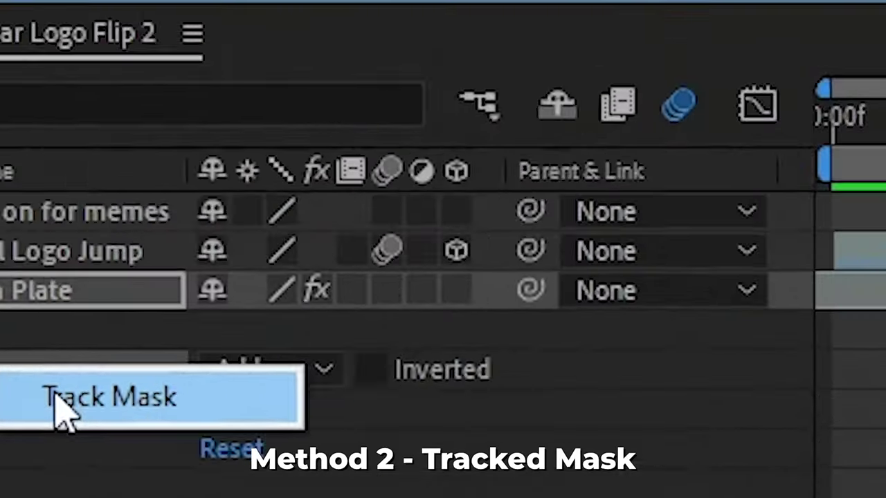
click(544, 238)
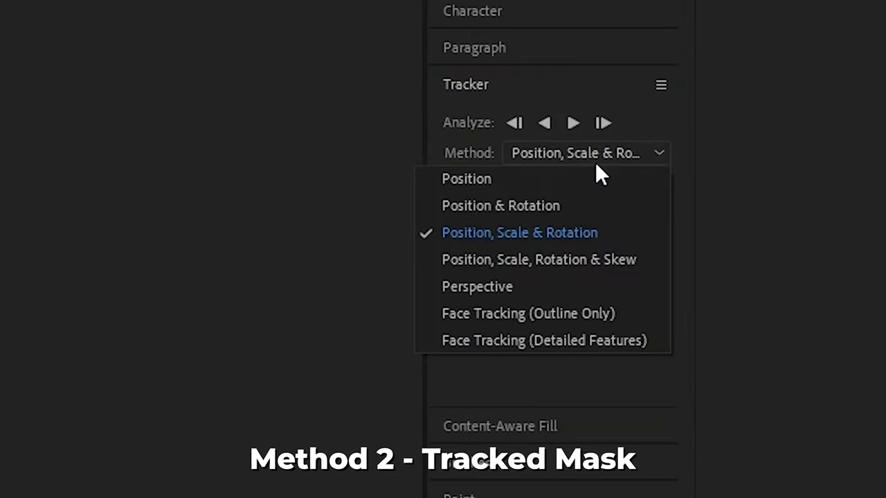
click(642, 187)
click(573, 123)
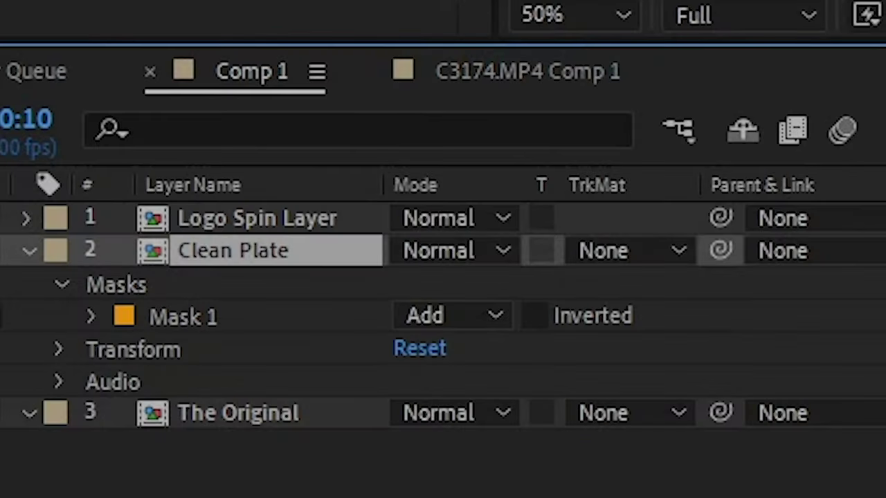
Set Mask 1's mode to Subtract and bring up the Content-Aware Fill panel.
click(460, 316)
click(533, 120)
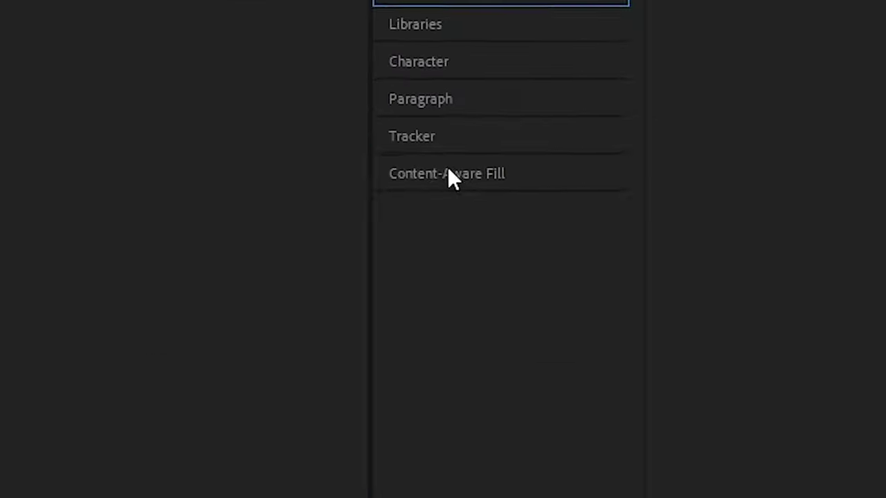
click(449, 175)
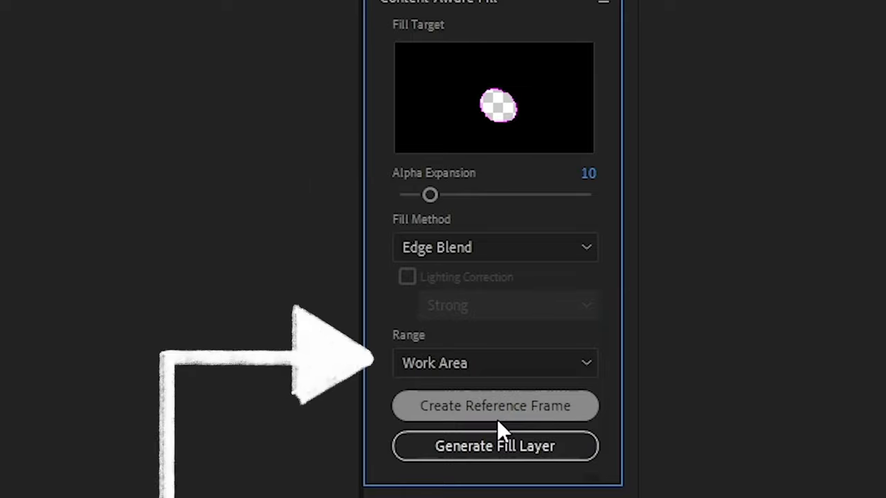
Generate the Edge Blend fill layer and create a reference frame around 1 second 8 frames.
click(506, 444)
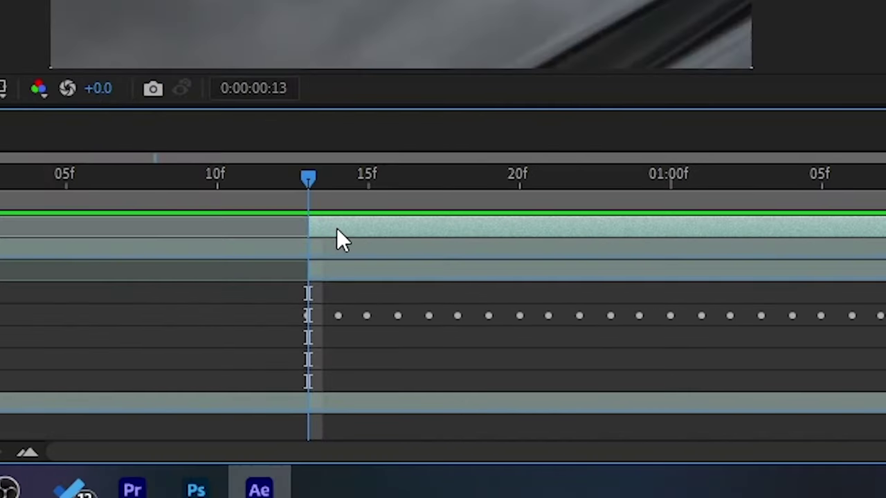
click(651, 177)
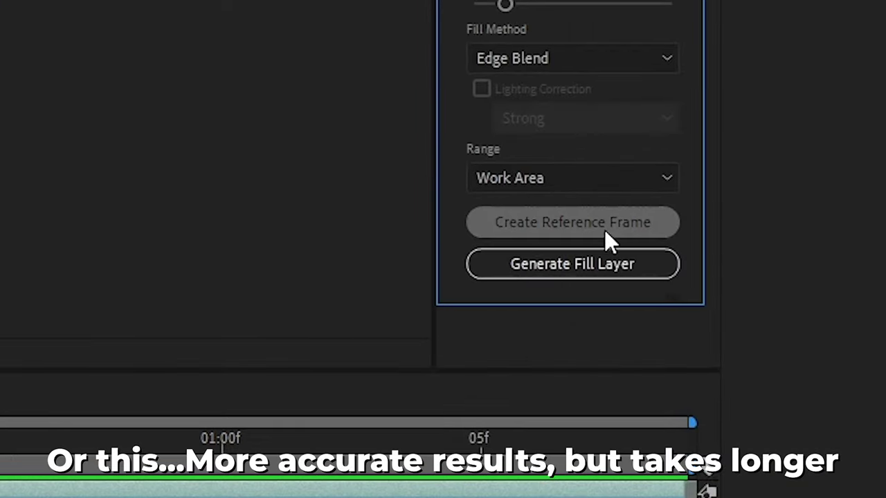
click(657, 242)
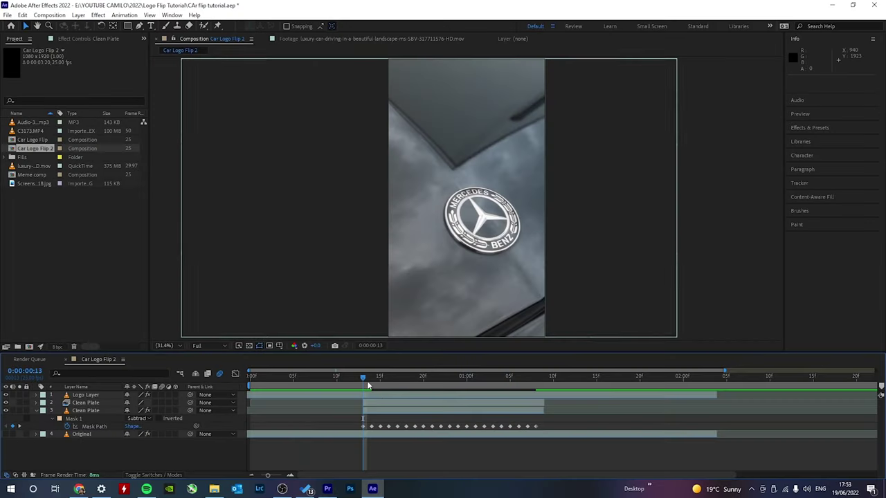
Freeze Logo Spin Layer at frame 13 and reshape its mask to wrap the whole badge.
click(381, 396)
click(536, 381)
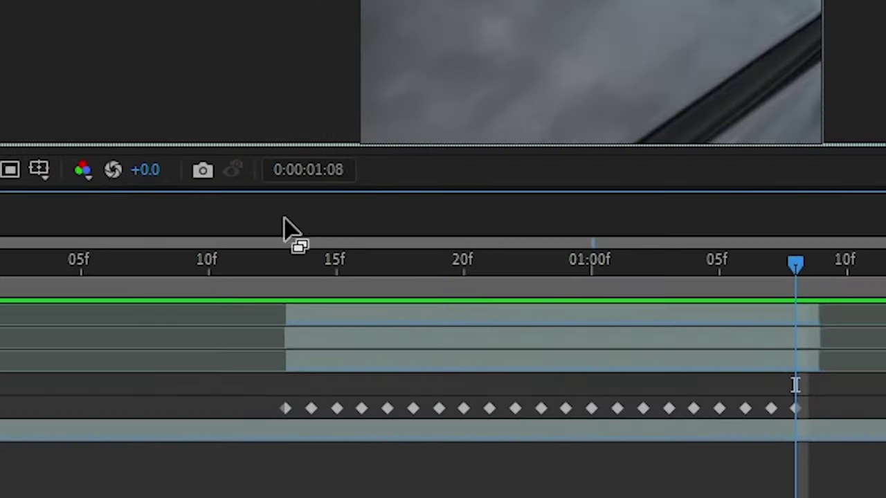
drag(345, 376, 366, 380)
right_click(317, 317)
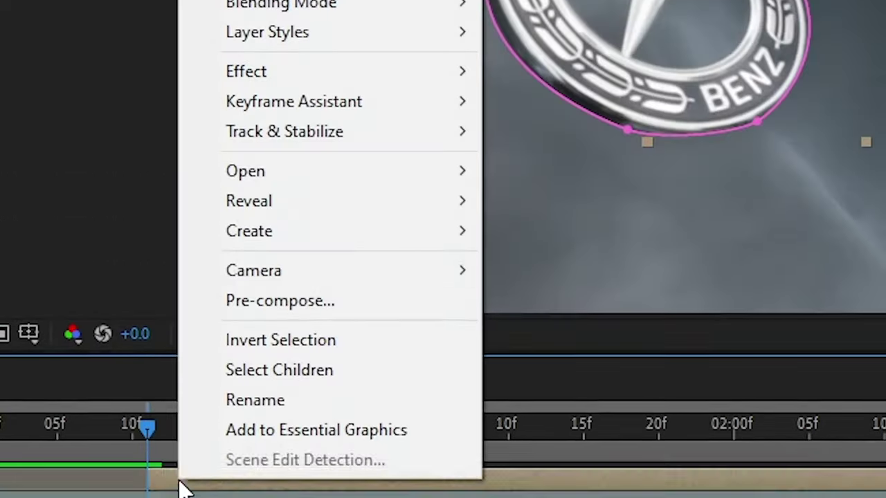
mouse_move(360, 190)
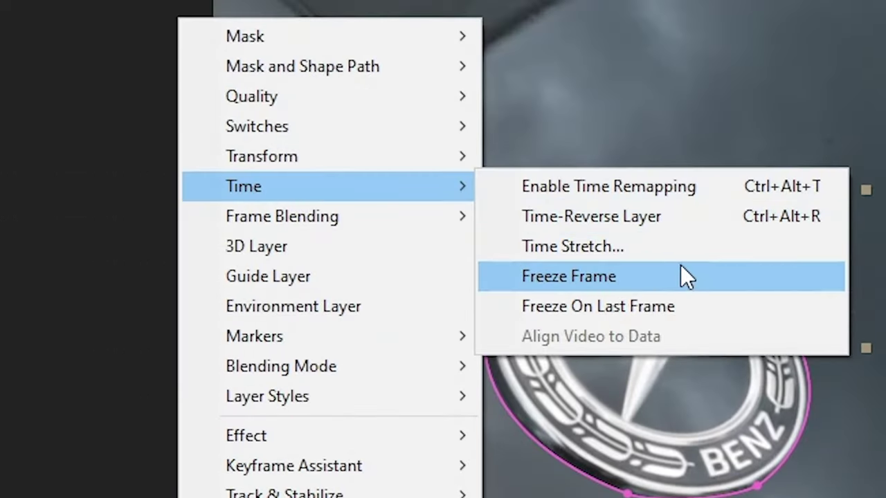
click(686, 276)
drag(286, 178, 370, 51)
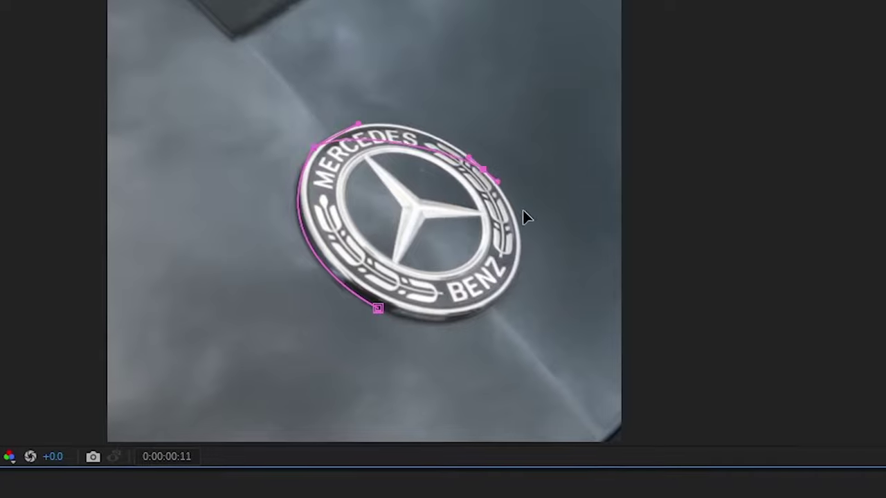
drag(524, 213, 436, 342)
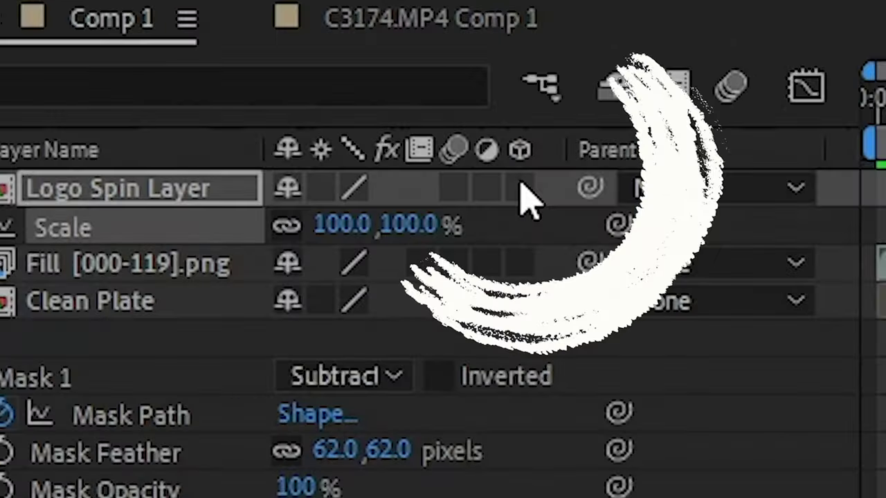
Make Logo Spin Layer 3D and keyframe Position, Scale and X Rotation to tilt the badge up.
click(521, 190)
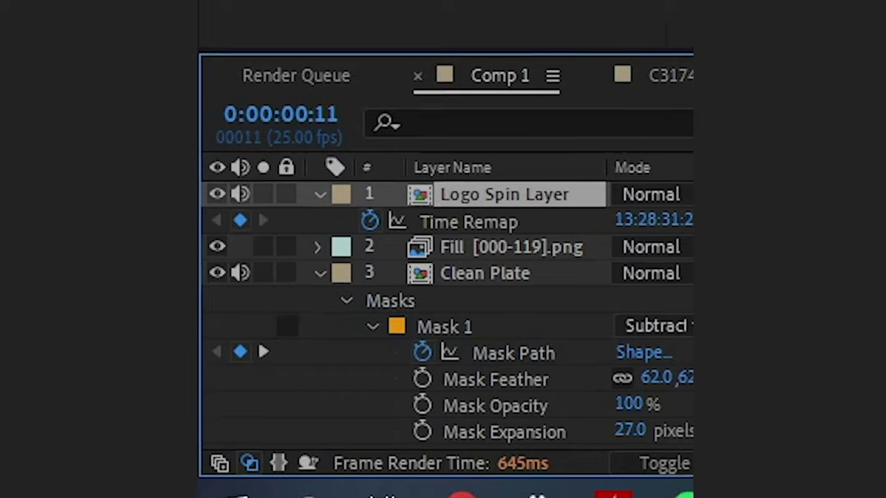
key(p)
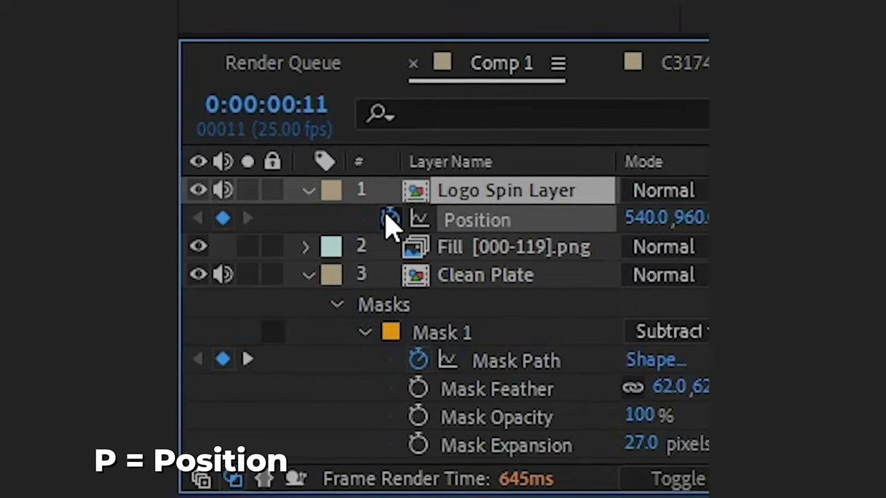
key(s)
key(r)
click(385, 247)
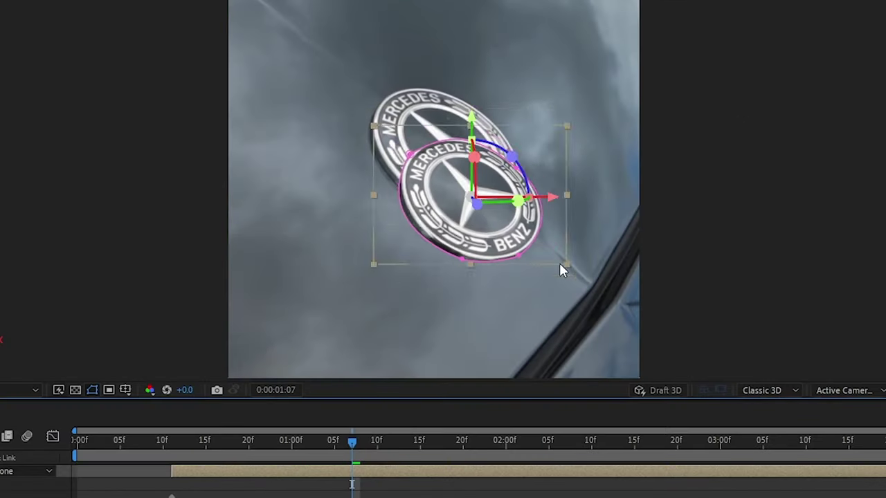
drag(560, 267, 487, 185)
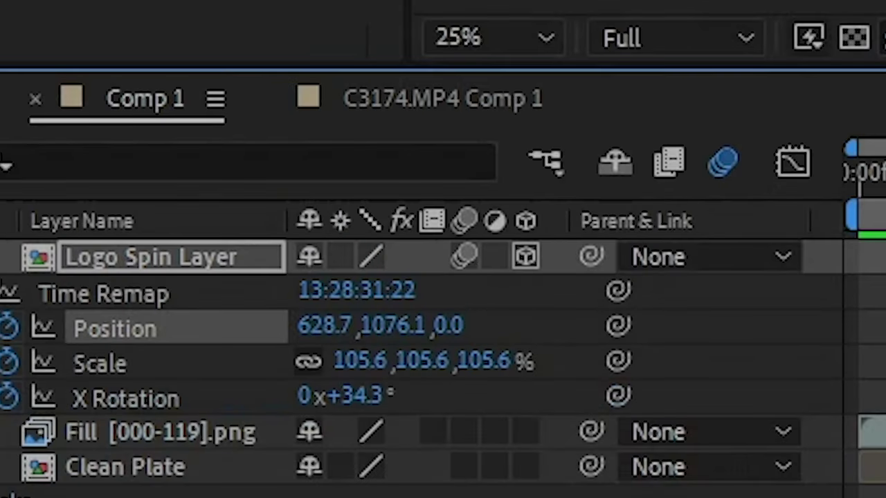
Apply Easy Ease to all of the logo layer's keyframes.
drag(180, 289, 841, 363)
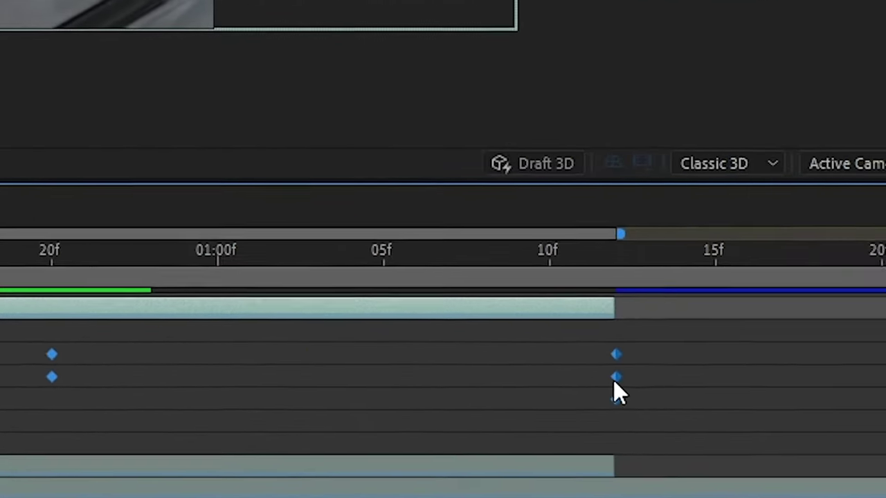
right_click(839, 347)
mouse_move(539, 389)
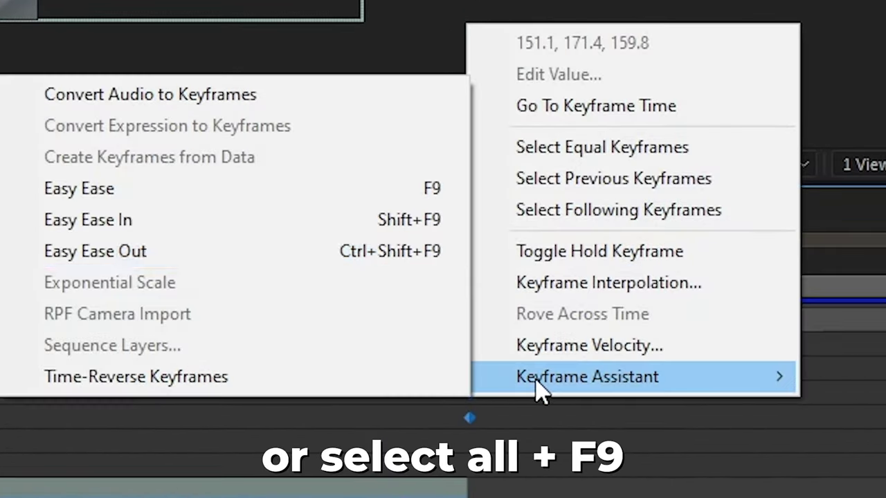
click(115, 189)
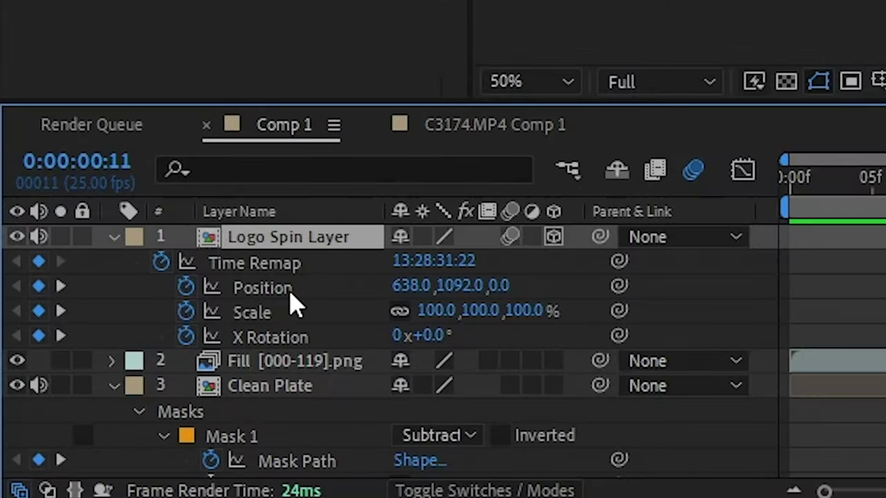
Duplicate the animated logo layer as Reflection and move to the logo's keyframe.
key(ctrl+d)
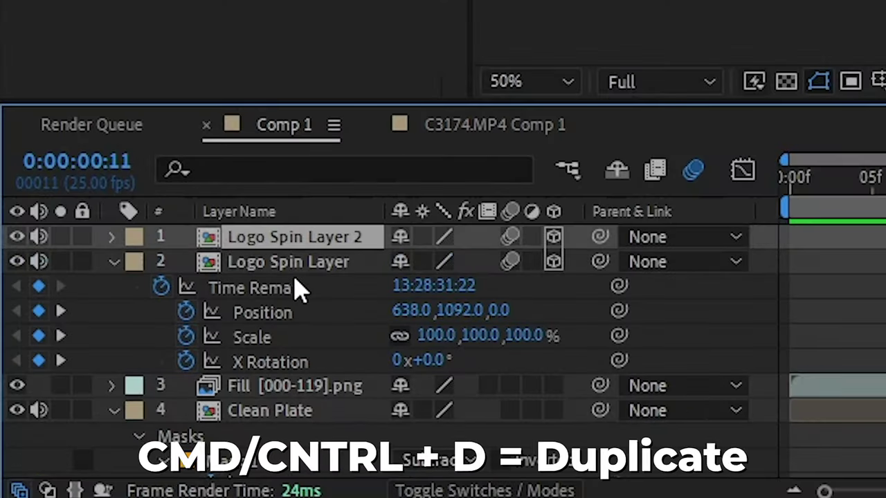
text(flectio)
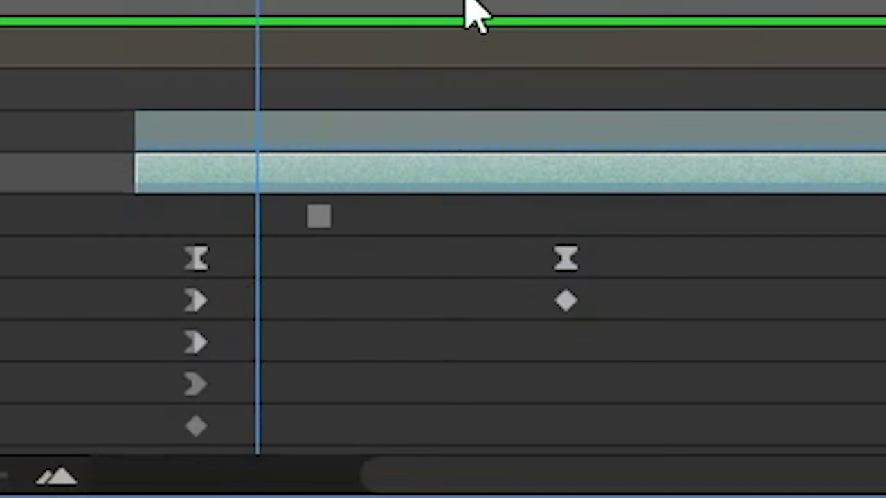
drag(465, 10, 568, 10)
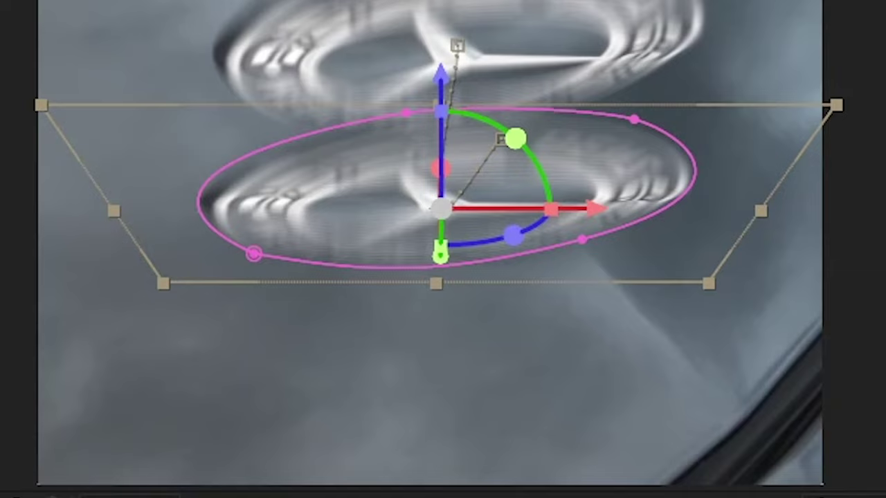
Add Gaussian Blur to the Reflection layer with Blurriness 39.6.
key(ctrl+space)
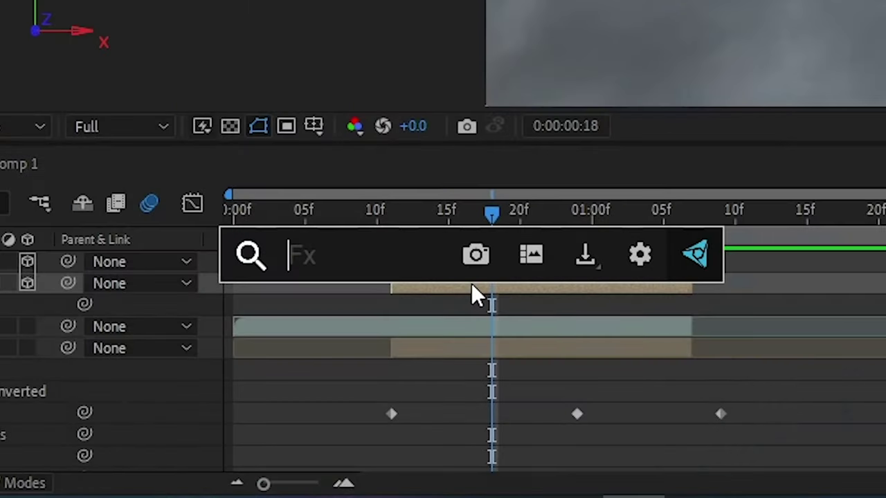
text(gaus)
click(470, 283)
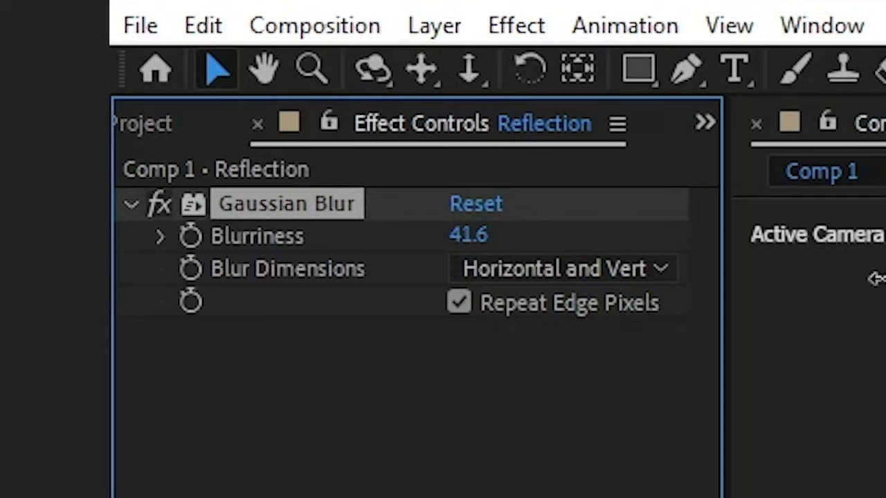
drag(875, 279, 862, 278)
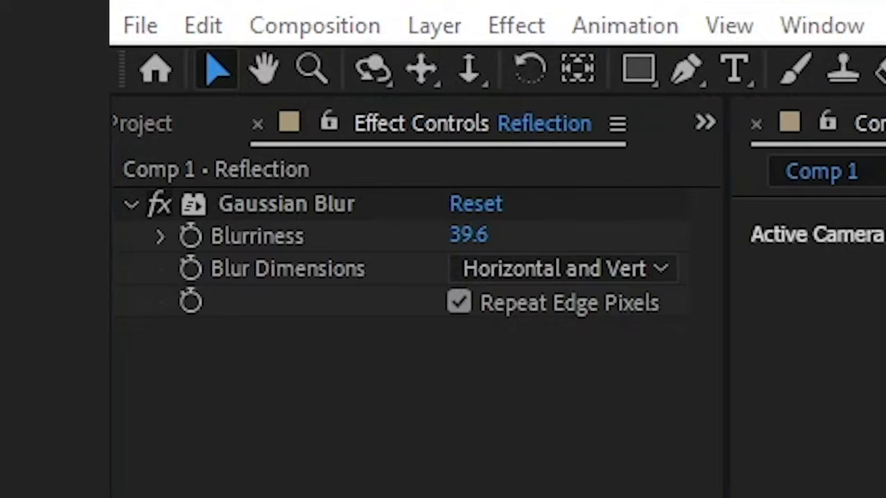